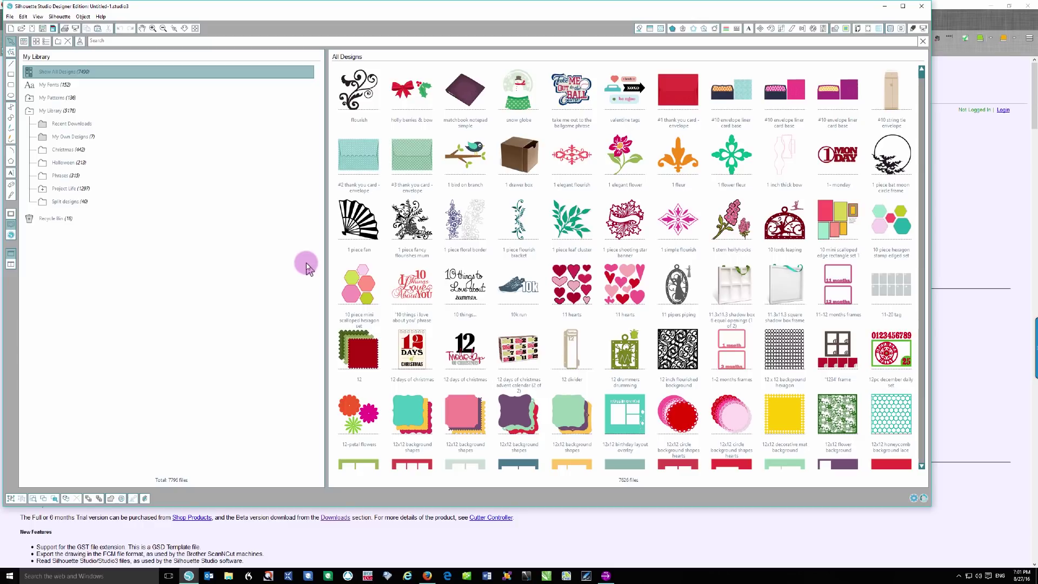
- Switch from Silhouette Studio's library to the Ideas R Us Software home page in Firefox
{"action": "left_click", "coordinate": [679, 532]}
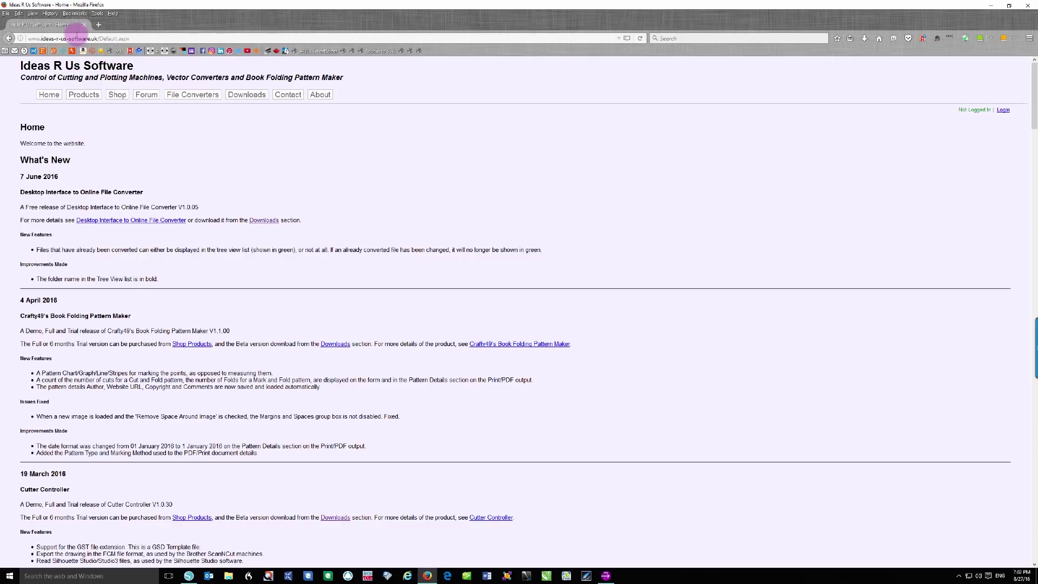
- Download the free Studio Library File Extractor V1.0.31 from the Ideas R Us Downloads page
{"action": "left_click", "coordinate": [248, 102]}
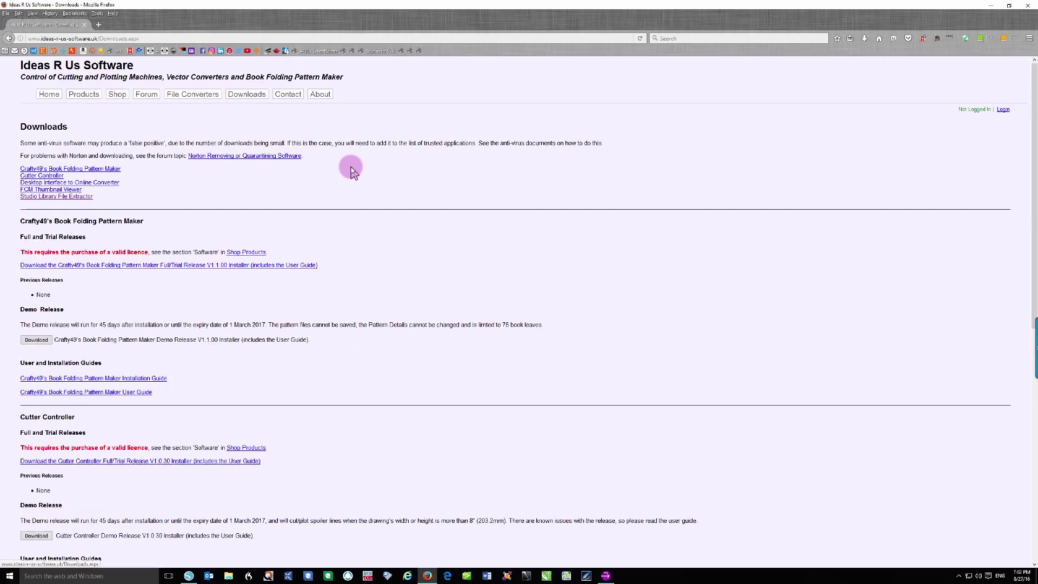
{"action": "scroll", "coordinate": [349, 169], "scroll_direction": "down", "scroll_amount": 10}
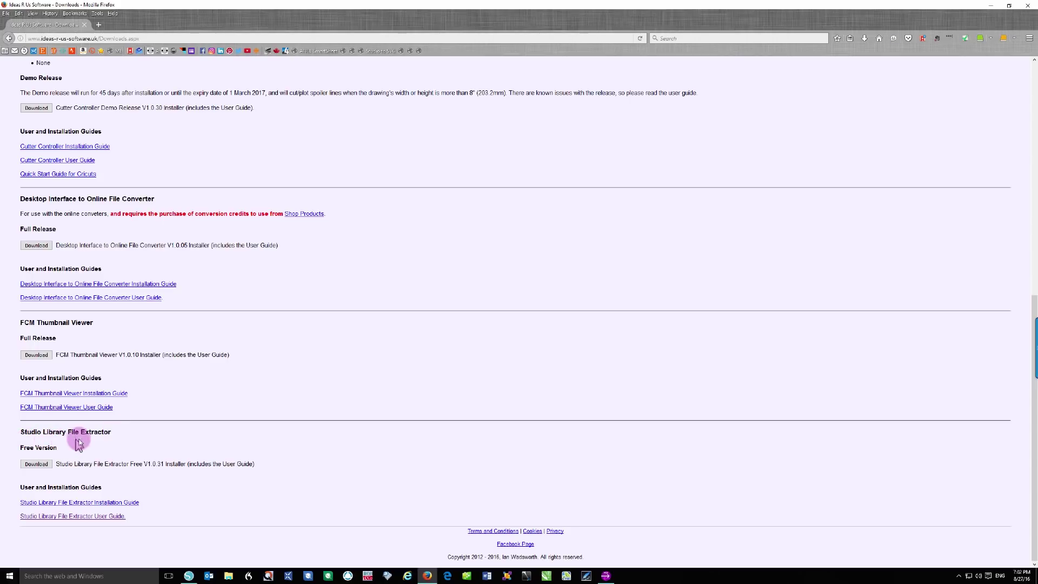
{"action": "left_click", "coordinate": [35, 465]}
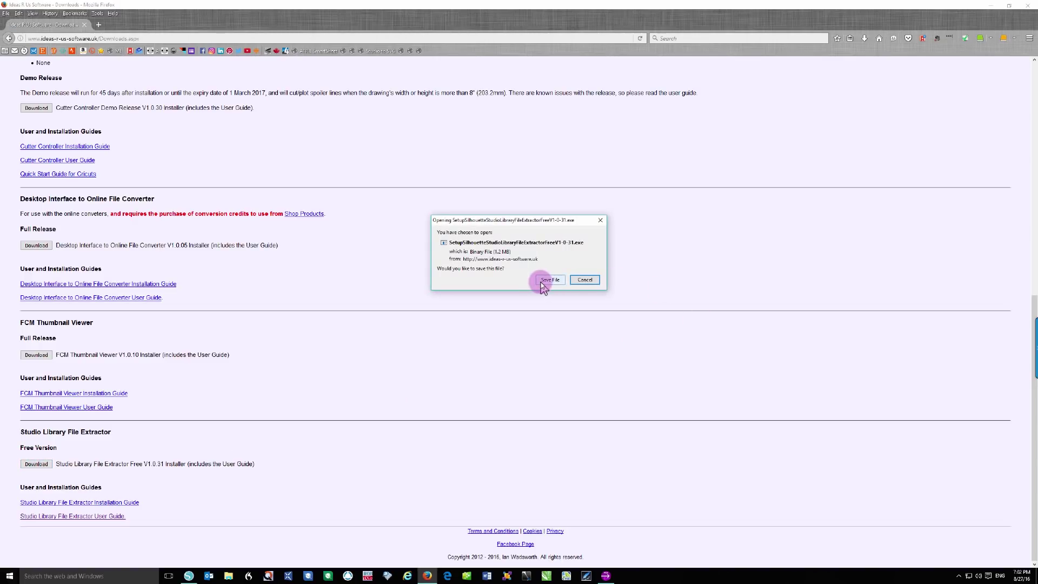
- Save the extractor installer and launch it from Firefox's recent downloads list
{"action": "left_click", "coordinate": [550, 279]}
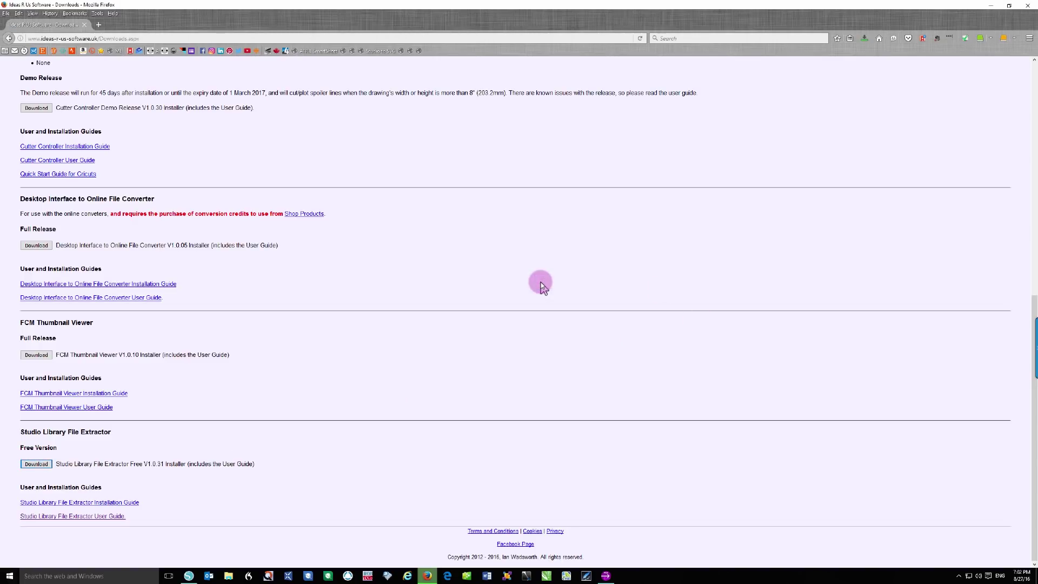
{"action": "left_click", "coordinate": [864, 39]}
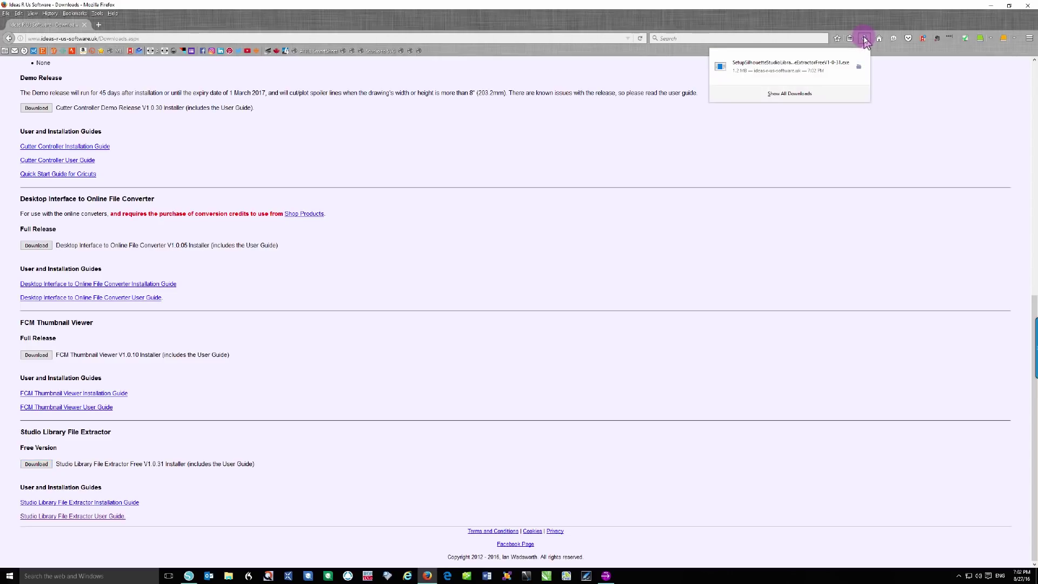
{"action": "left_click", "coordinate": [754, 72]}
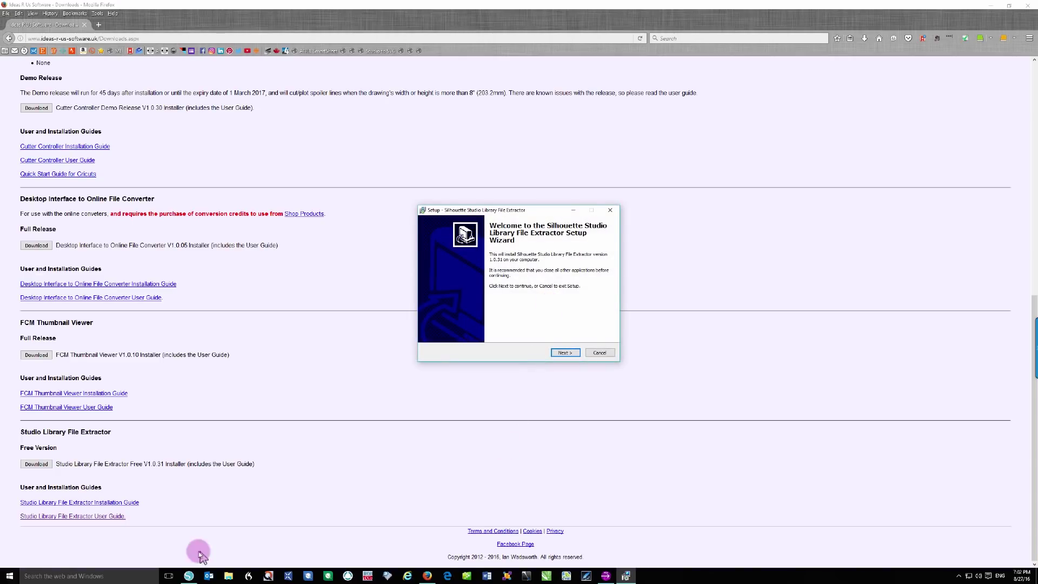
{"action": "mouse_move", "coordinate": [702, 578]}
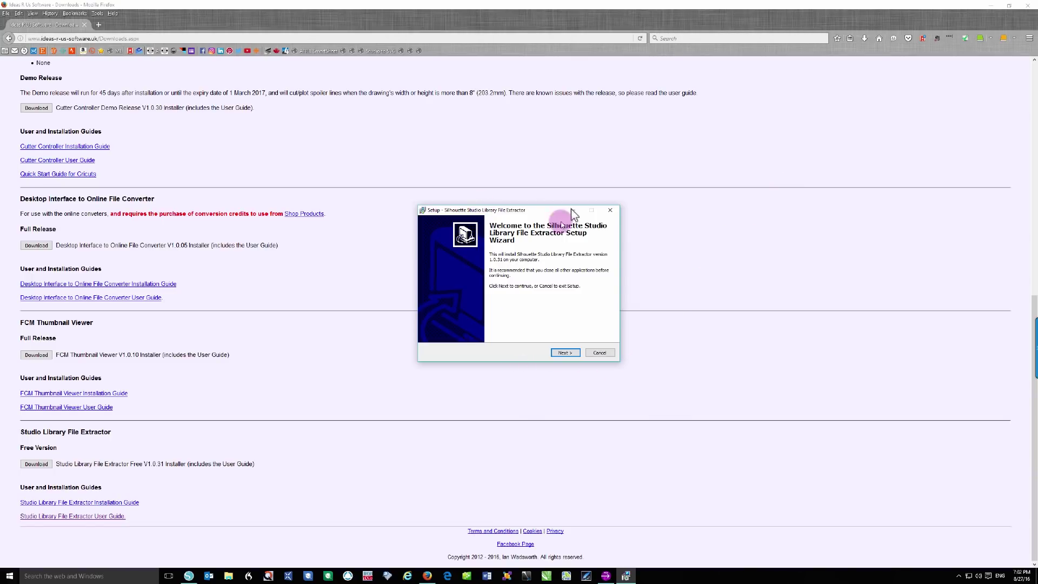
- Accept the licence and install into the existing folder with default Start Menu and desktop icon
{"action": "left_click", "coordinate": [558, 352]}
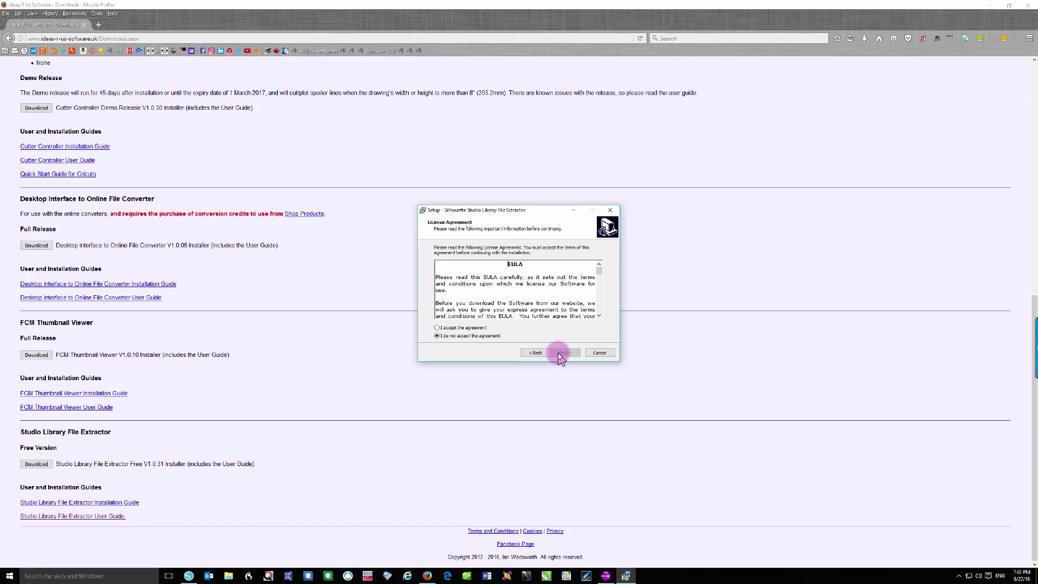
{"action": "left_click", "coordinate": [437, 328]}
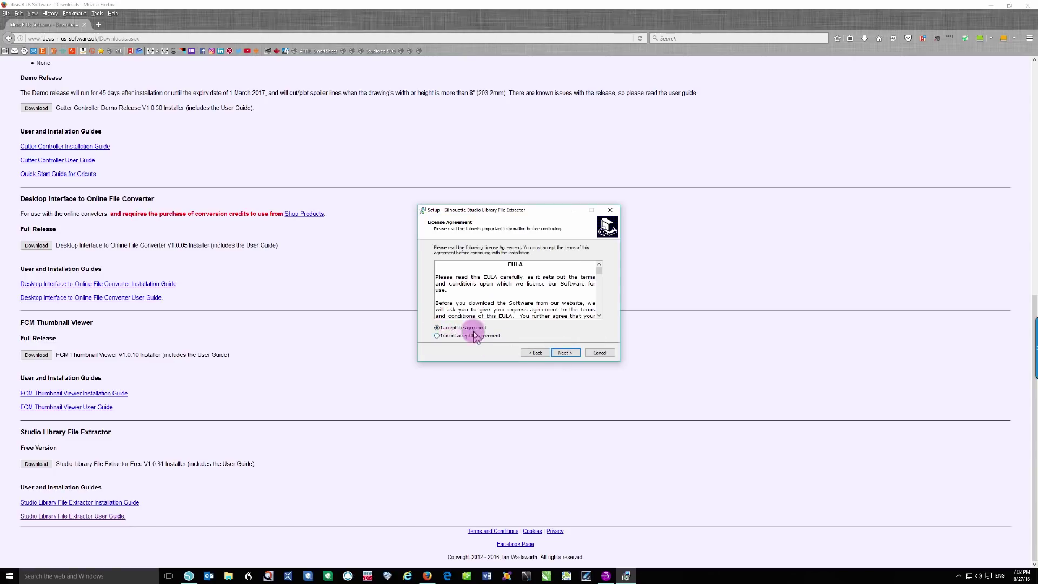
{"action": "left_click", "coordinate": [563, 352]}
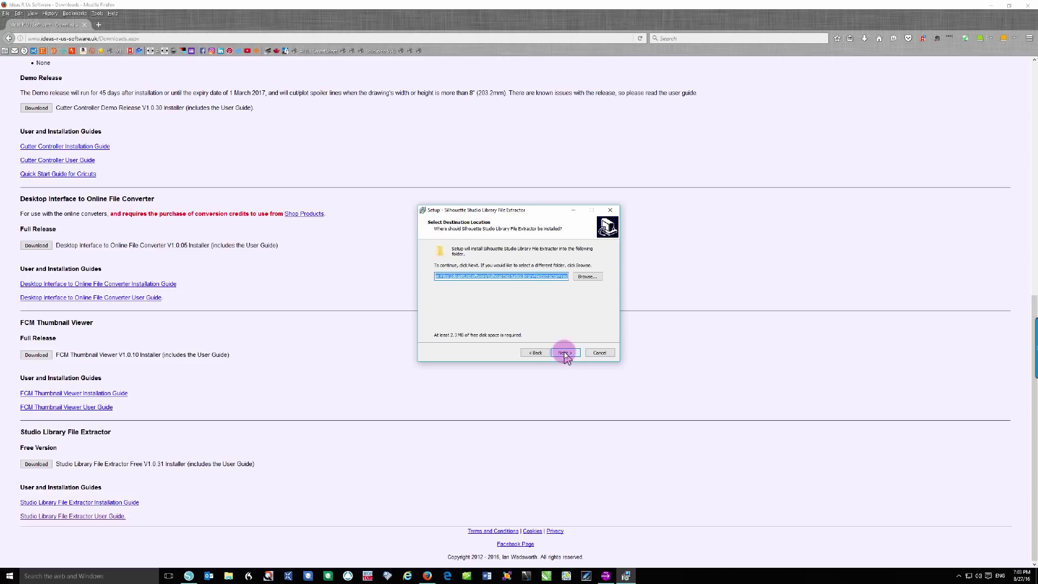
{"action": "left_click", "coordinate": [564, 352]}
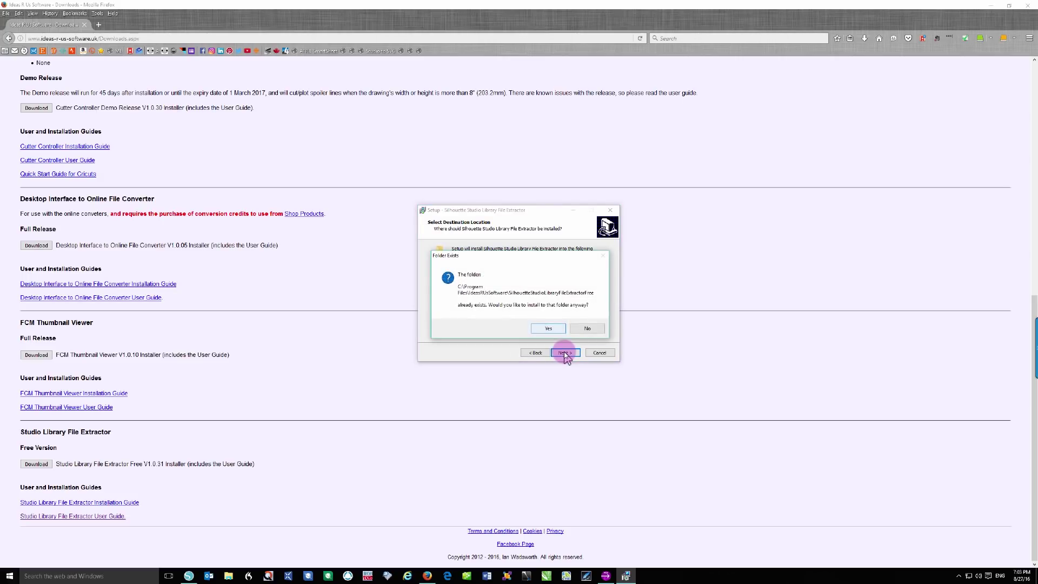
{"action": "left_click", "coordinate": [543, 329]}
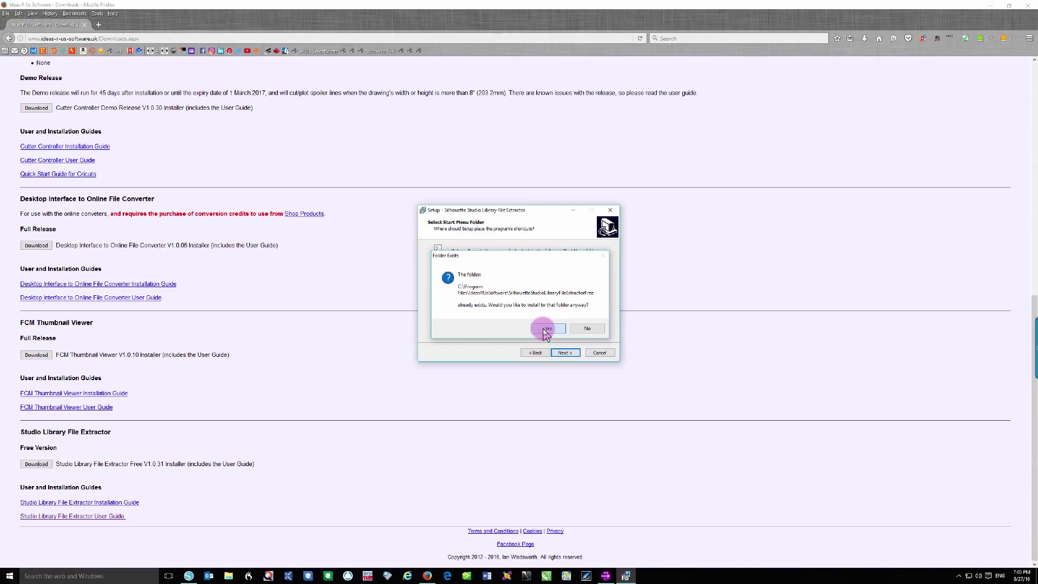
{"action": "left_click", "coordinate": [565, 352]}
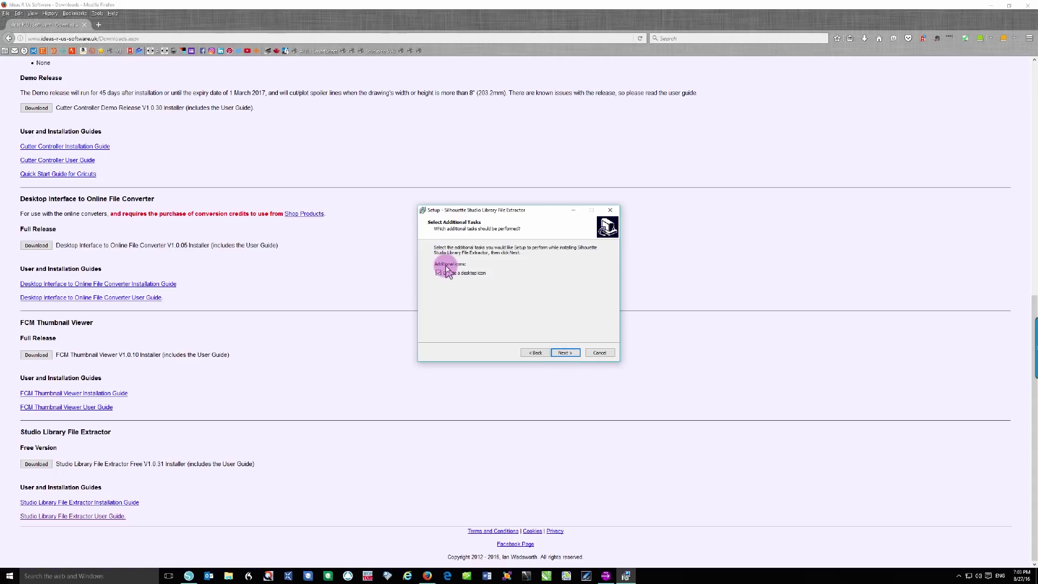
{"action": "left_click", "coordinate": [563, 354]}
{"action": "left_click", "coordinate": [565, 354]}
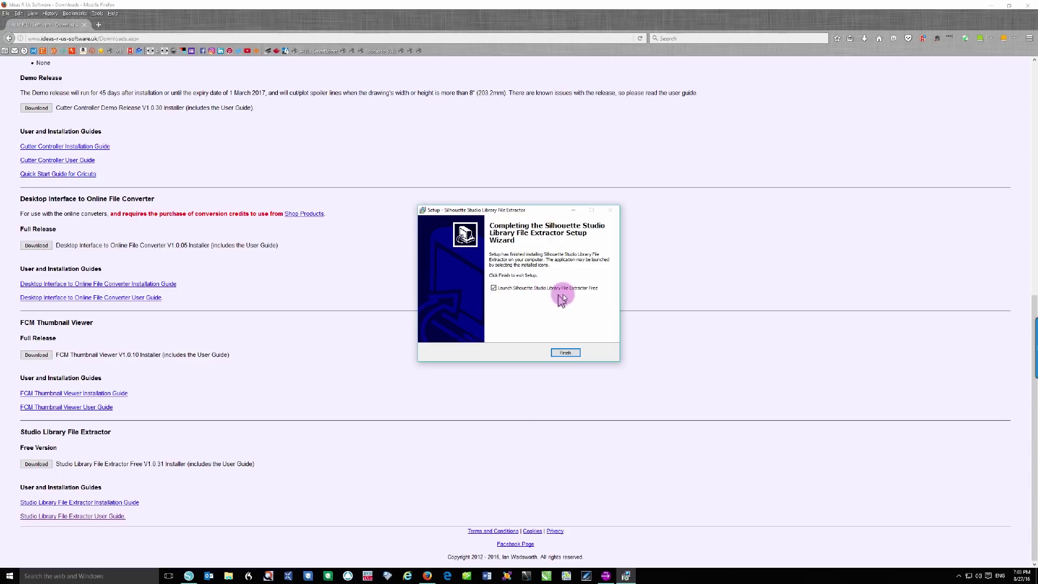
{"action": "left_click", "coordinate": [563, 355]}
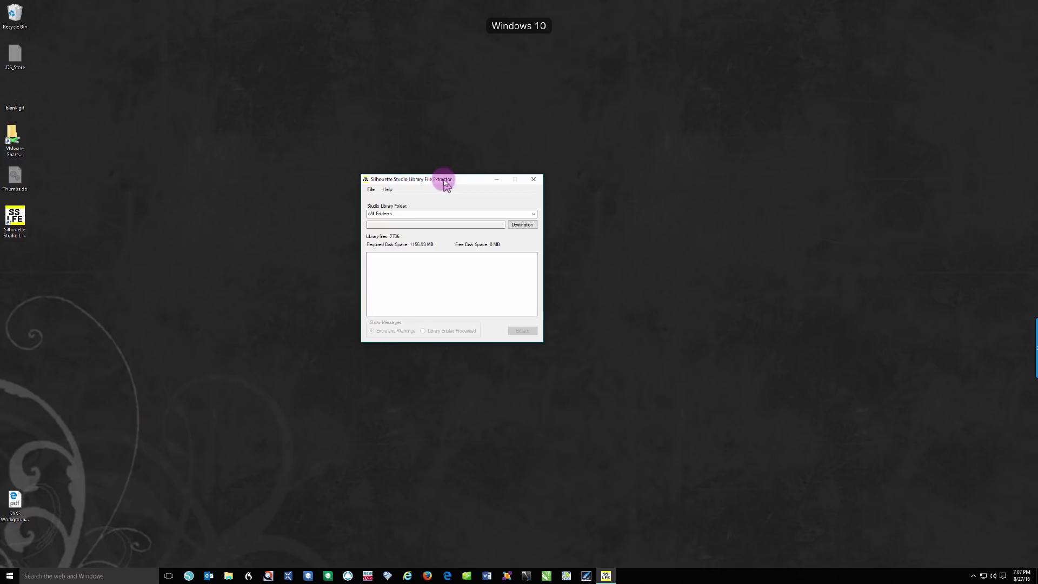
- Reposition the extractor window and keep <All Folders> as the Studio Library Folder (7796 files)
{"action": "left_click_drag", "start_coordinate": [446, 181], "coordinate": [479, 181]}
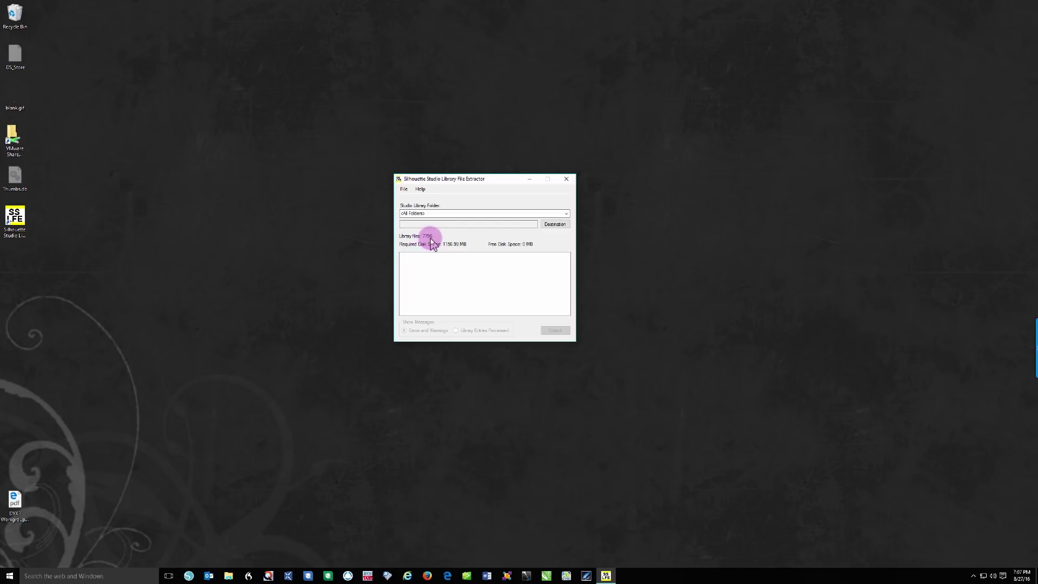
{"action": "left_click", "coordinate": [566, 214]}
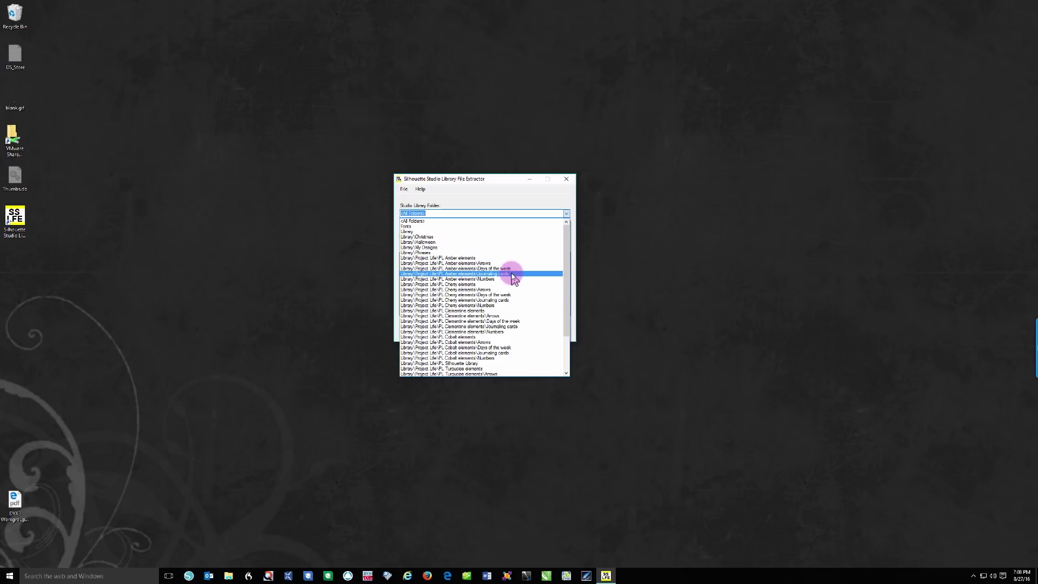
{"action": "scroll", "coordinate": [514, 304], "scroll_direction": "down", "scroll_amount": 3}
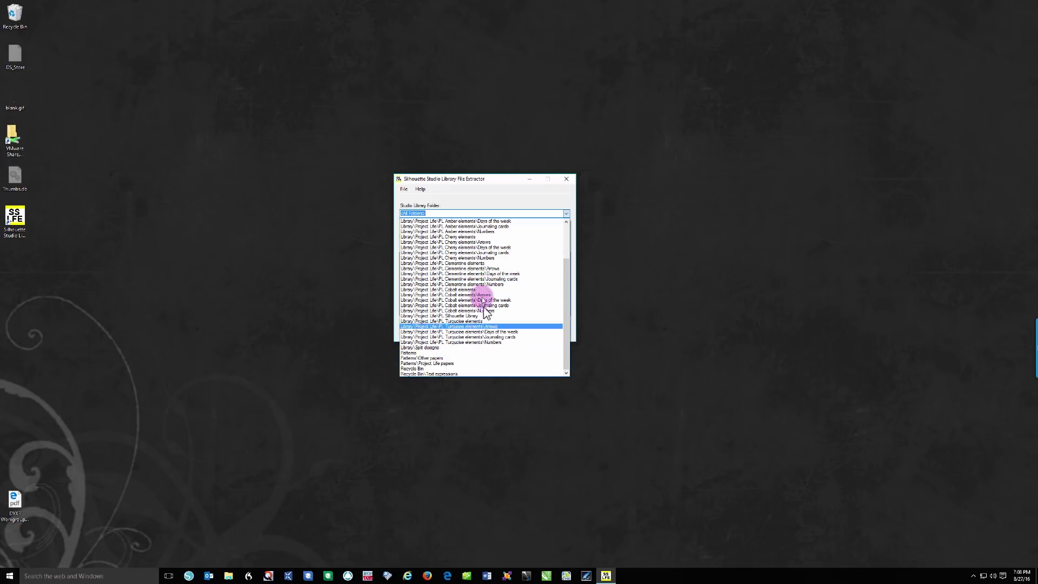
{"action": "scroll", "coordinate": [479, 297], "scroll_direction": "up", "scroll_amount": 8}
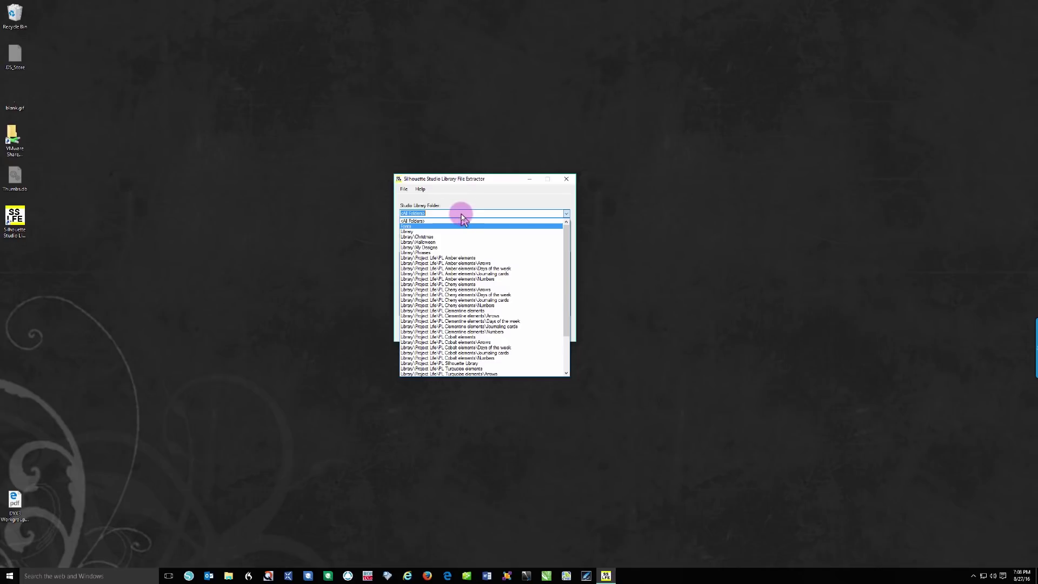
{"action": "left_click", "coordinate": [462, 213]}
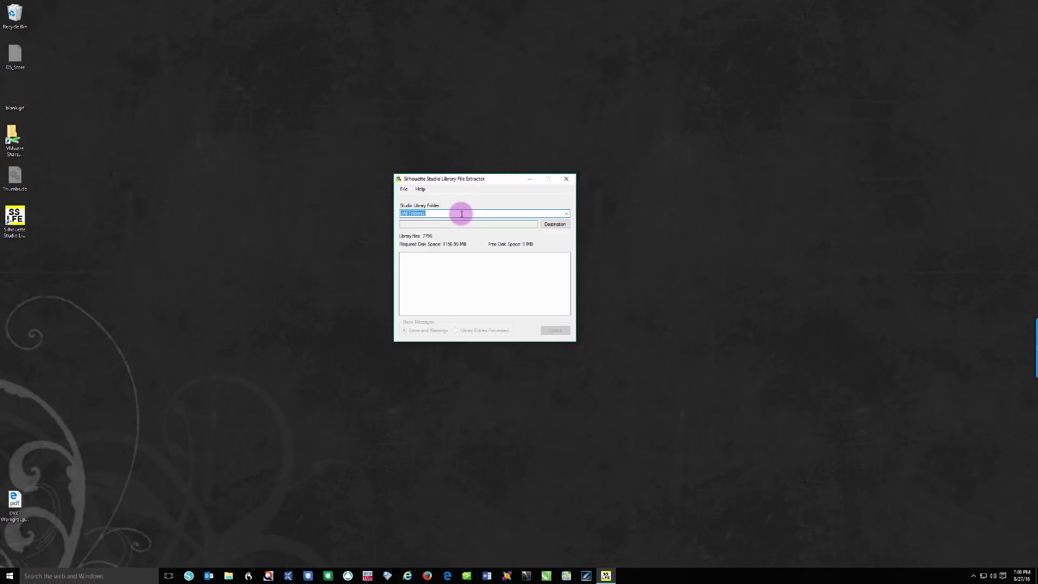
- Create folder 'Silhouette Studio Files Extracted' on Local Disk (C:) and choose it as destination
{"action": "left_click", "coordinate": [557, 225]}
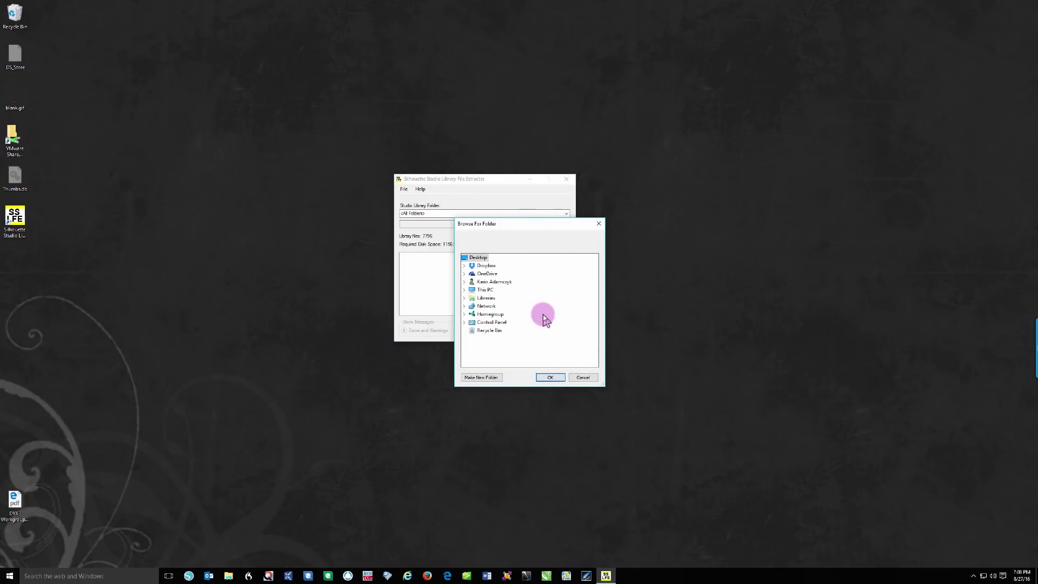
{"action": "double_click", "coordinate": [485, 290]}
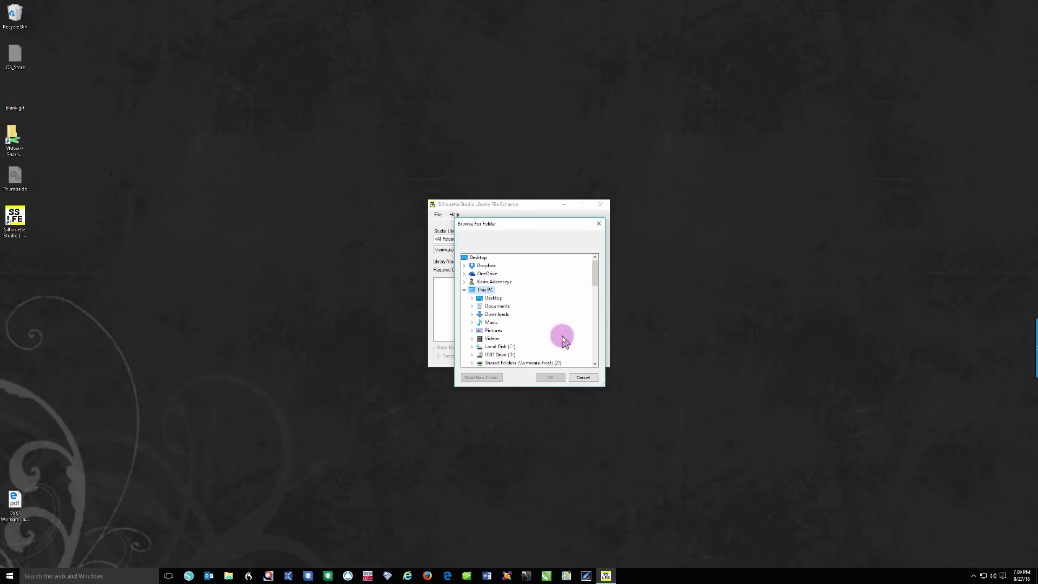
{"action": "double_click", "coordinate": [500, 347]}
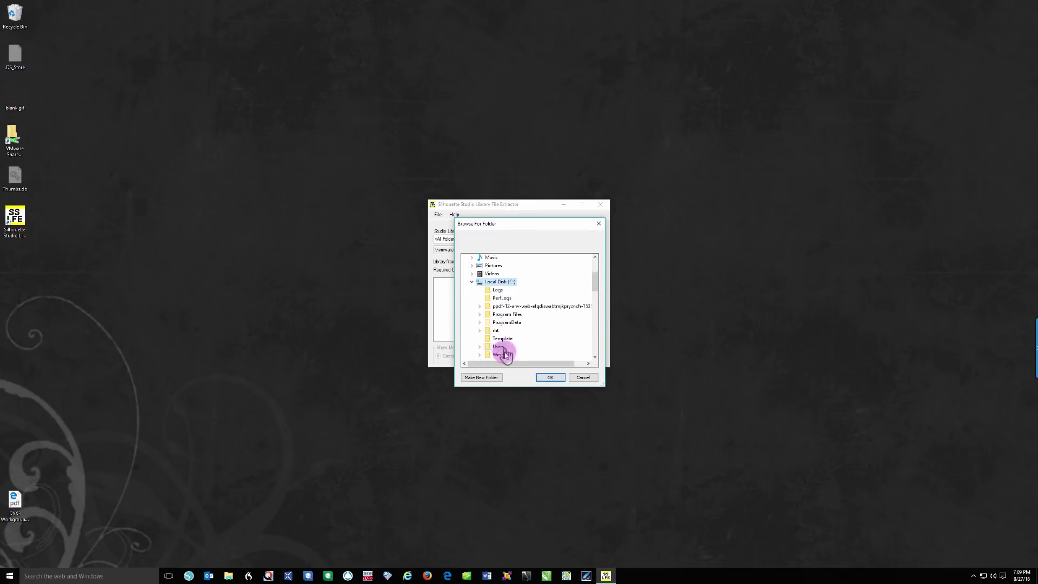
{"action": "left_click", "coordinate": [480, 378]}
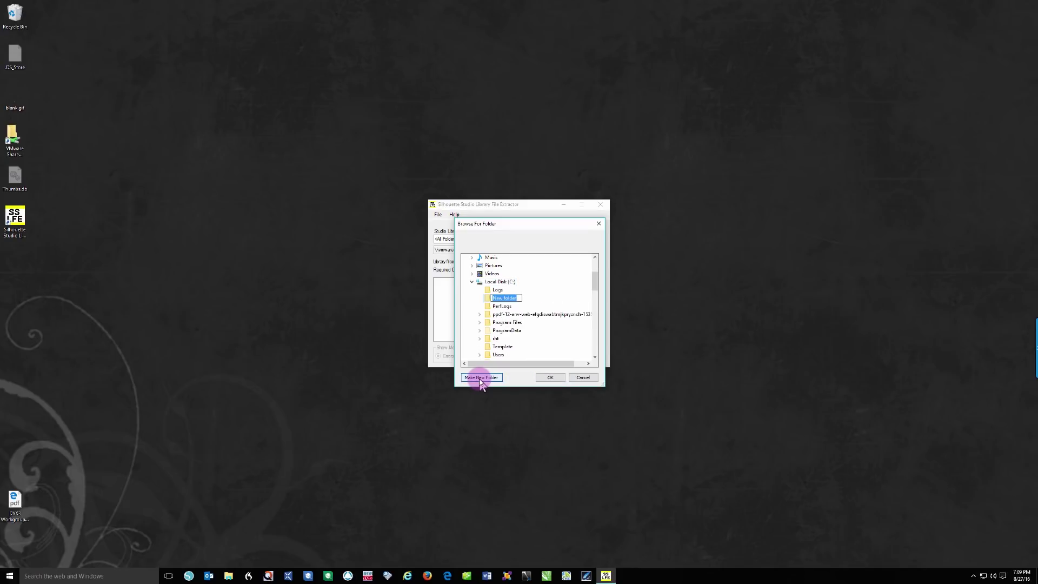
{"action": "type", "text": "Silhouette Studio Files Extracted"}
{"action": "left_click", "coordinate": [516, 298]}
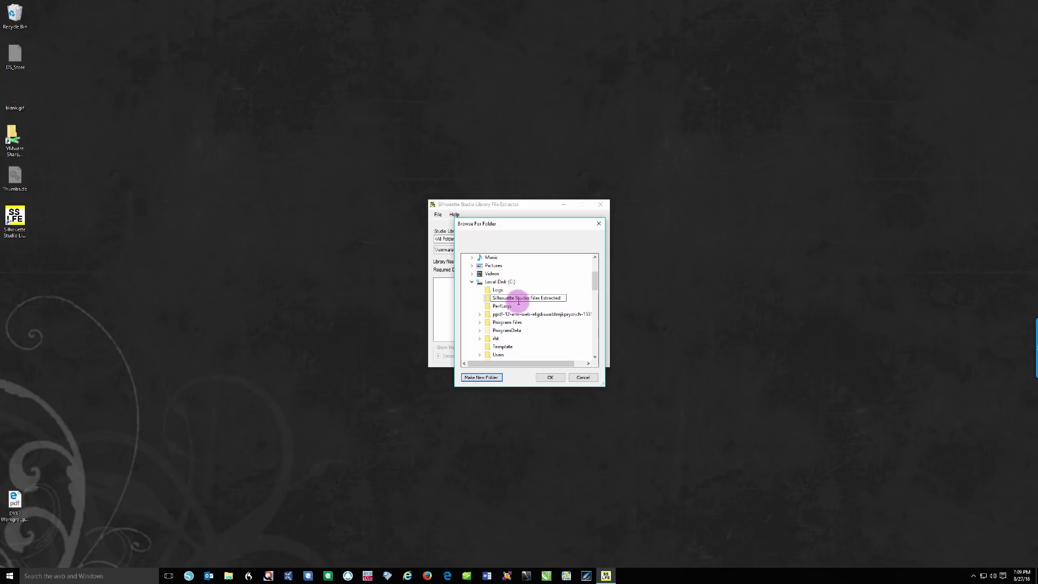
{"action": "left_click", "coordinate": [554, 373]}
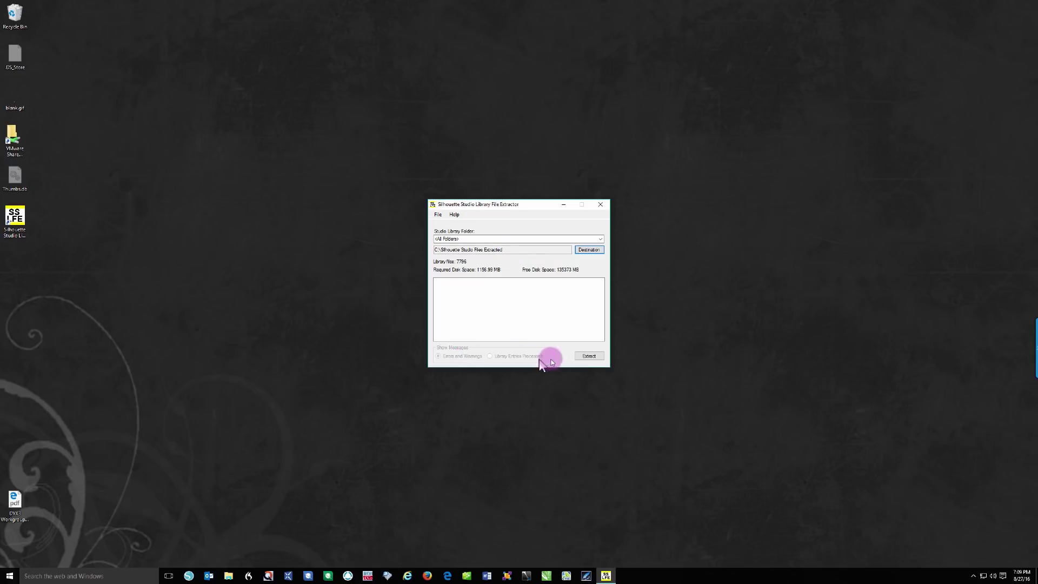
- Extract all 7796 library files and acknowledge the Finished extracting files message
{"action": "left_click", "coordinate": [588, 356]}
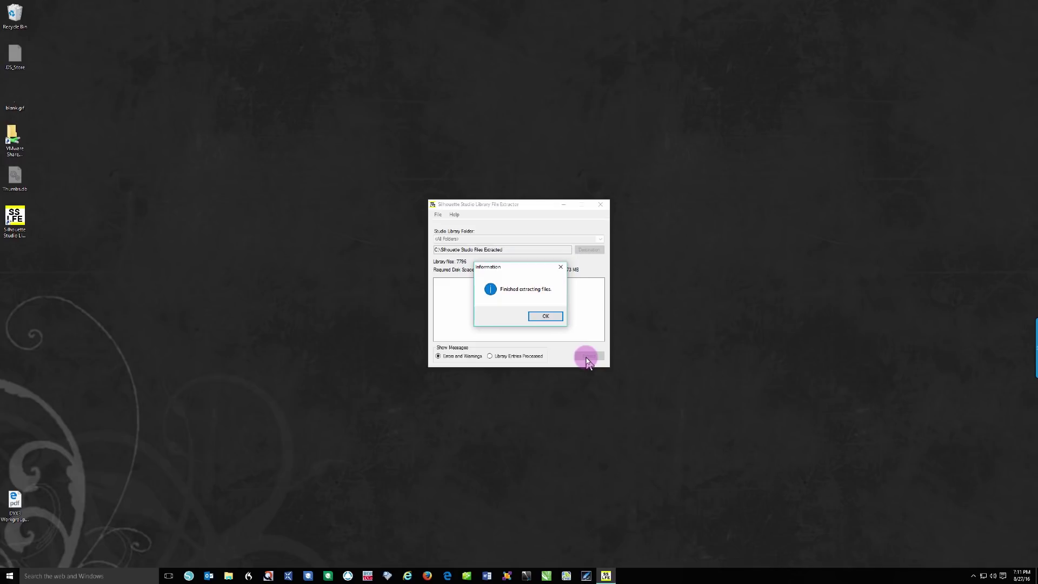
{"action": "left_click", "coordinate": [543, 315]}
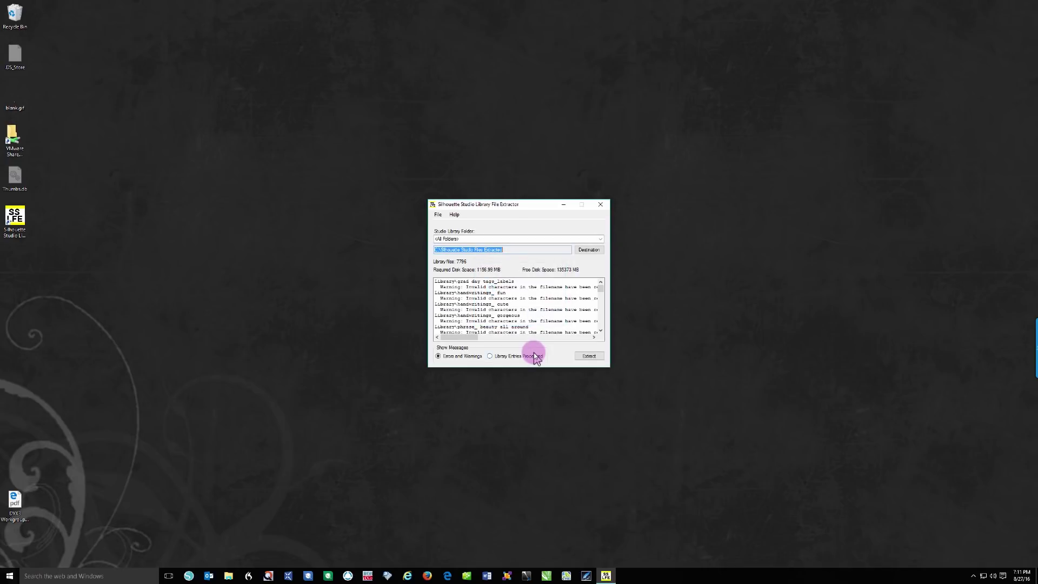
- Close the extractor and open C:\Silhouette Studio Files Extracted in File Explorer
{"action": "left_click", "coordinate": [600, 203]}
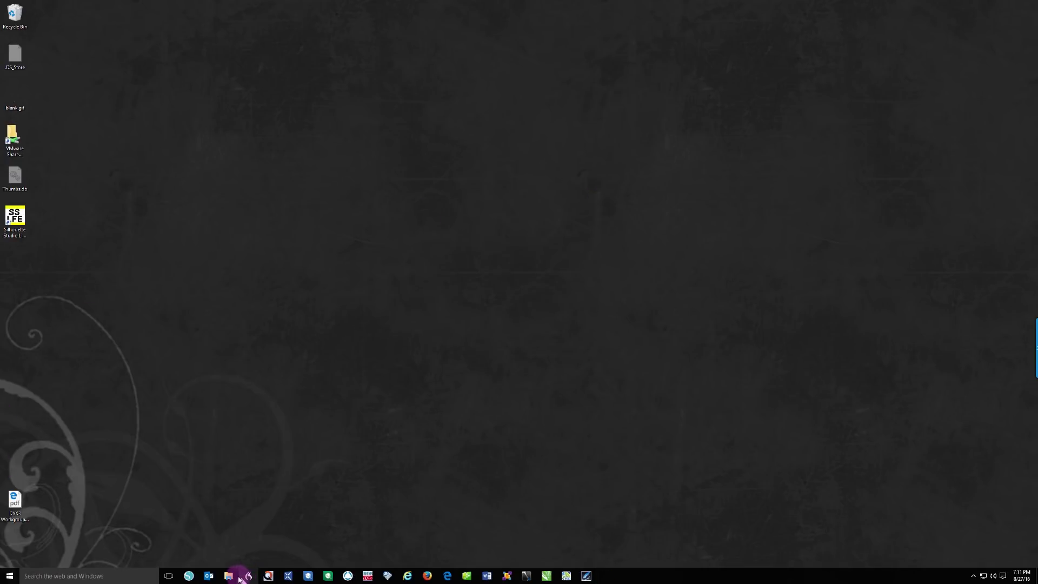
{"action": "left_click", "coordinate": [228, 576]}
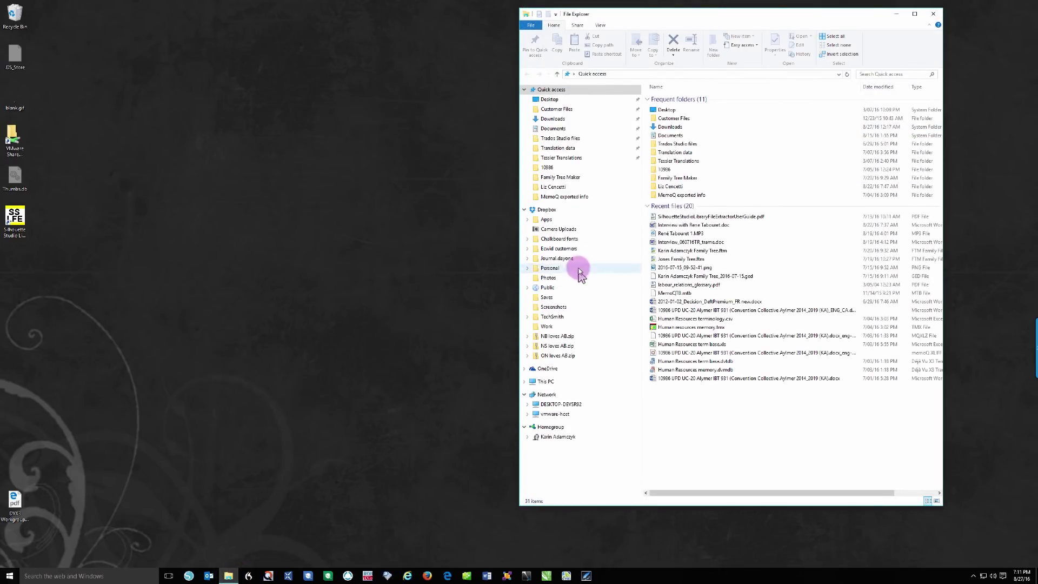
{"action": "left_click", "coordinate": [547, 382]}
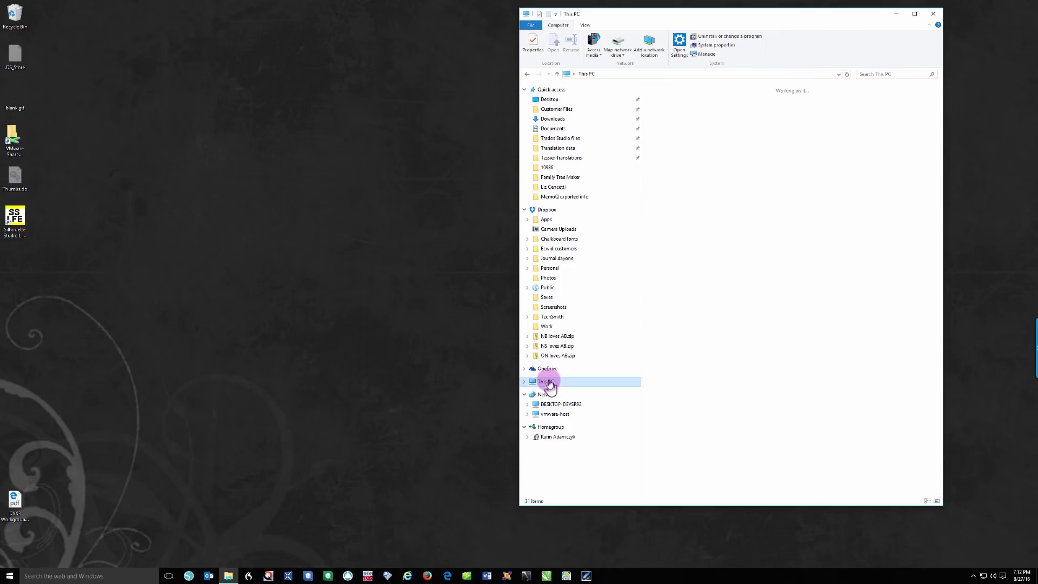
{"action": "double_click", "coordinate": [680, 179]}
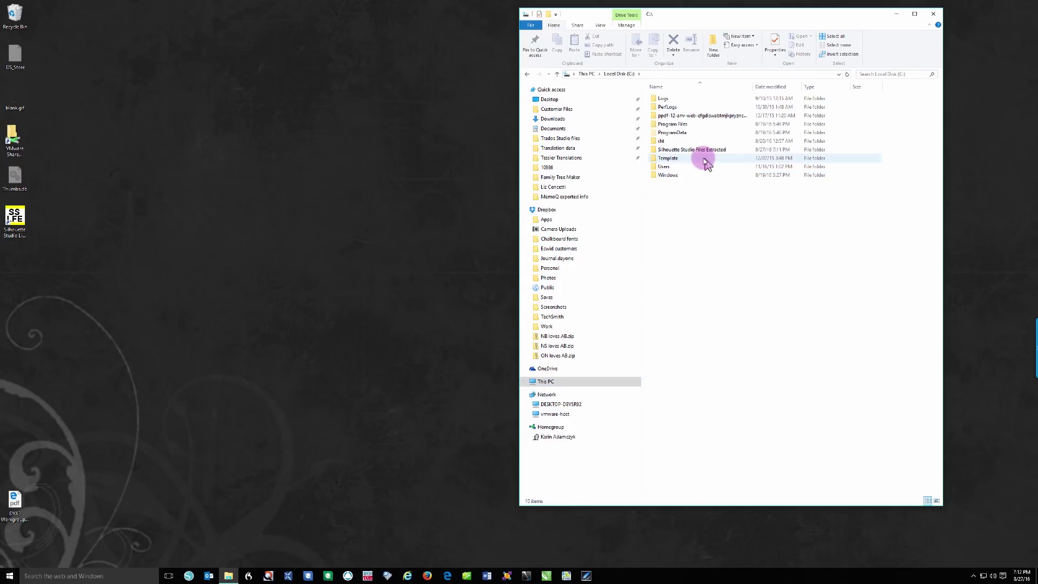
{"action": "double_click", "coordinate": [697, 150]}
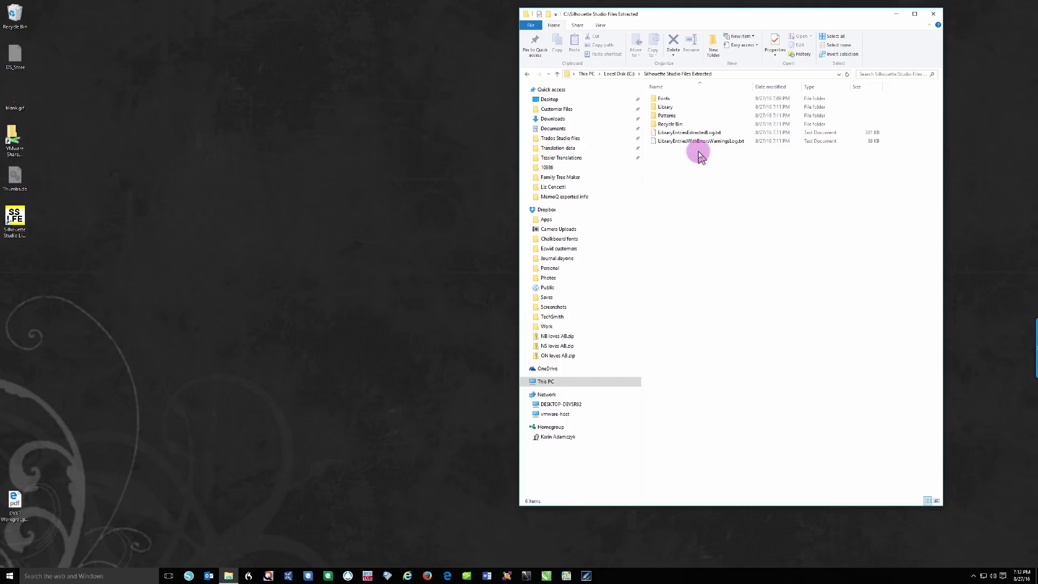
- Check the extracted Fonts and Library folders, including a border file, then return up
{"action": "double_click", "coordinate": [663, 98]}
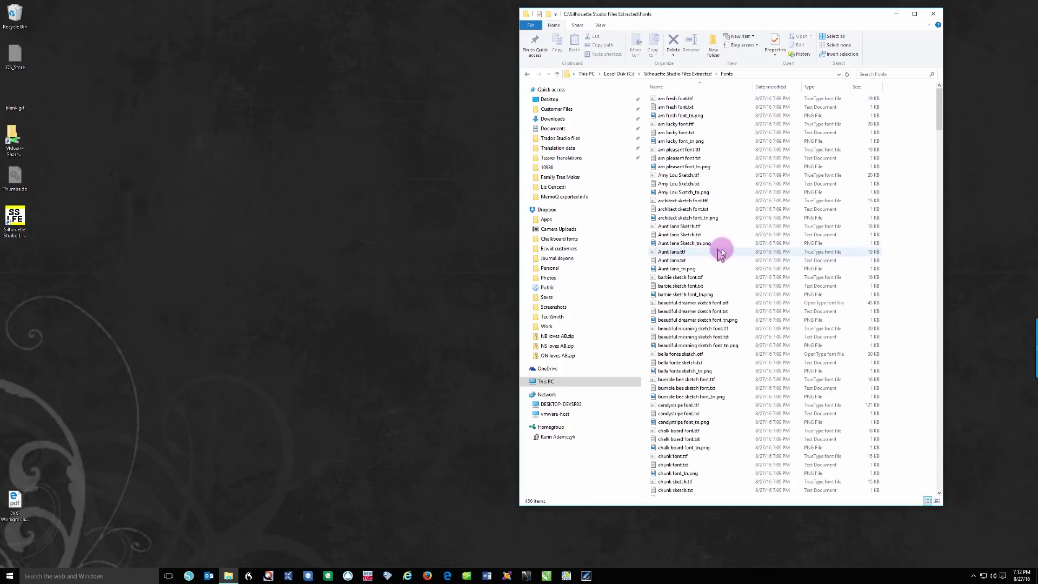
{"action": "left_click", "coordinate": [685, 74]}
{"action": "left_click", "coordinate": [667, 108]}
{"action": "double_click", "coordinate": [667, 108]}
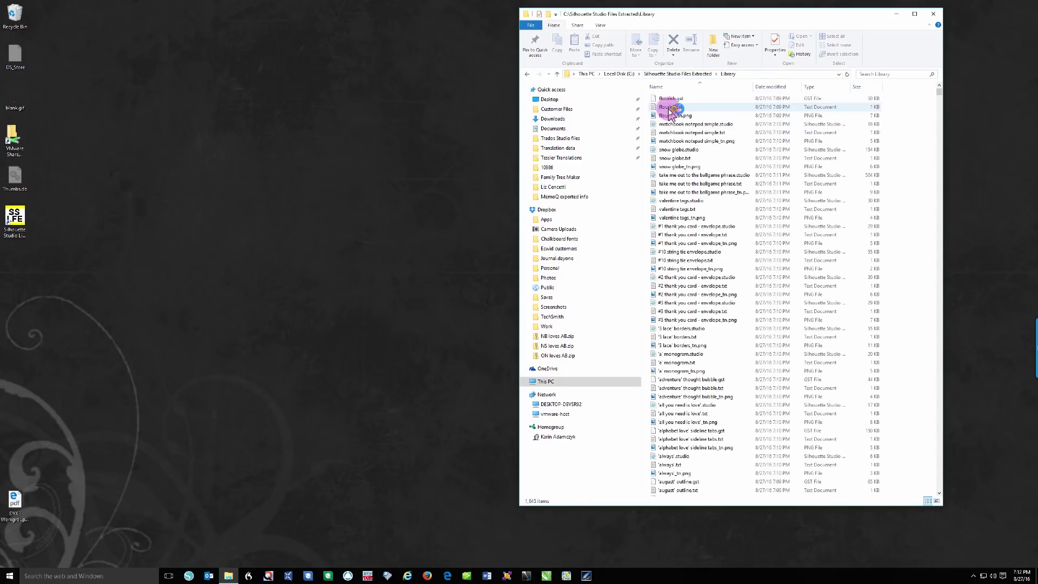
{"action": "scroll", "coordinate": [701, 138], "scroll_direction": "down", "scroll_amount": 20}
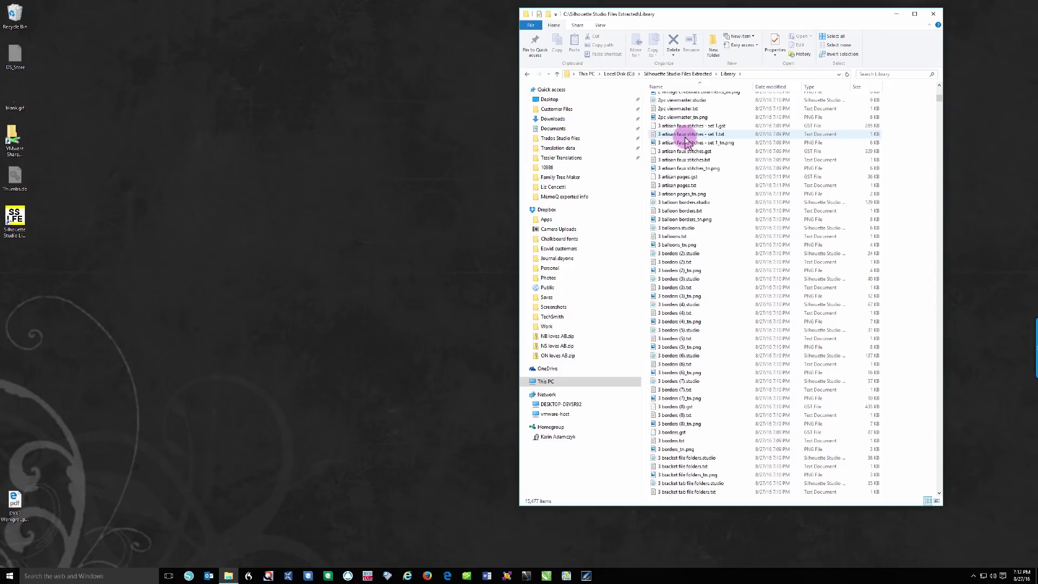
{"action": "left_click", "coordinate": [713, 321]}
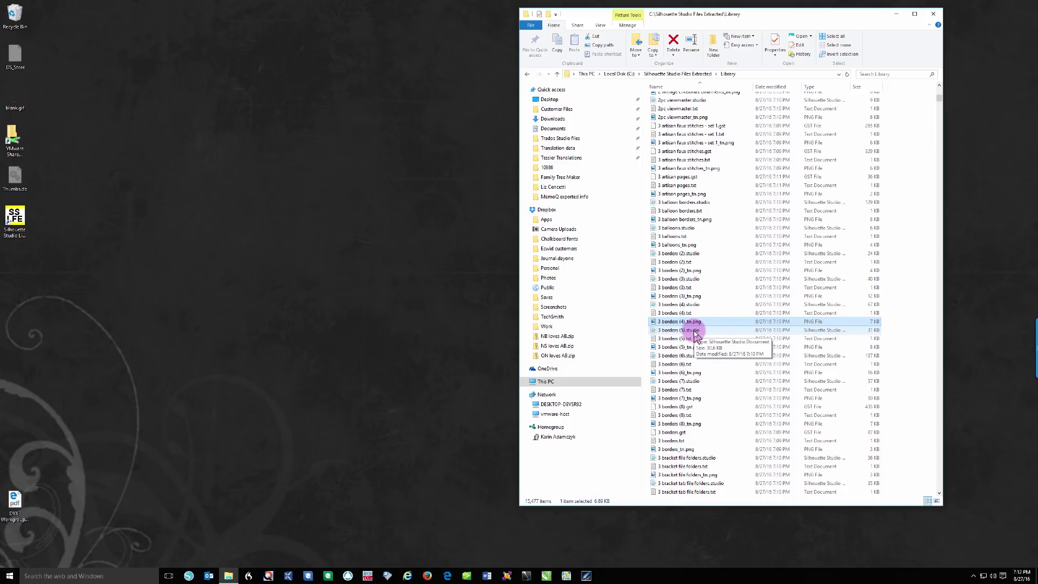
{"action": "scroll", "coordinate": [695, 335], "scroll_direction": "down", "scroll_amount": 9}
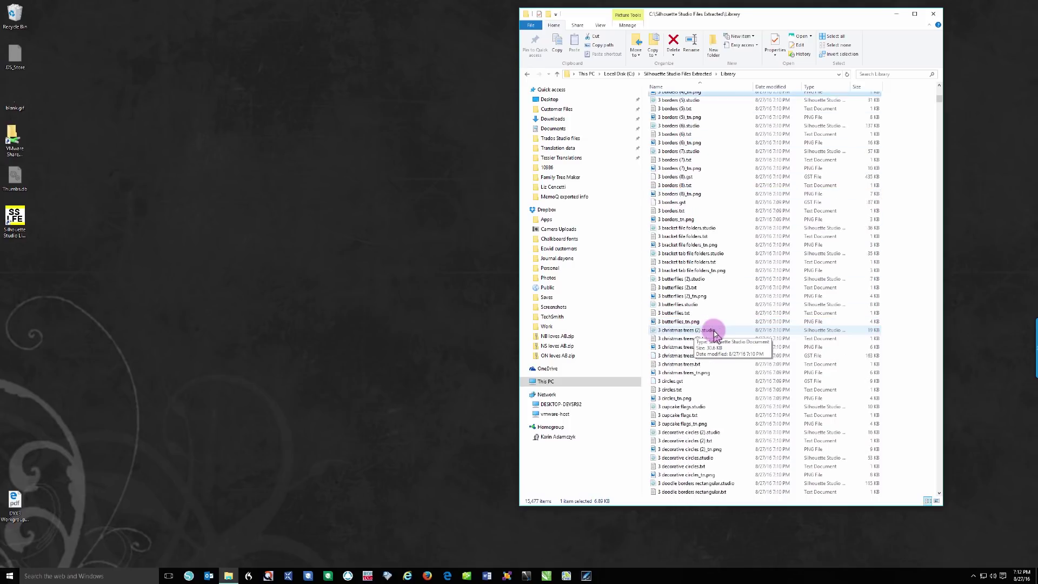
{"action": "scroll", "coordinate": [715, 332], "scroll_direction": "up", "scroll_amount": 20}
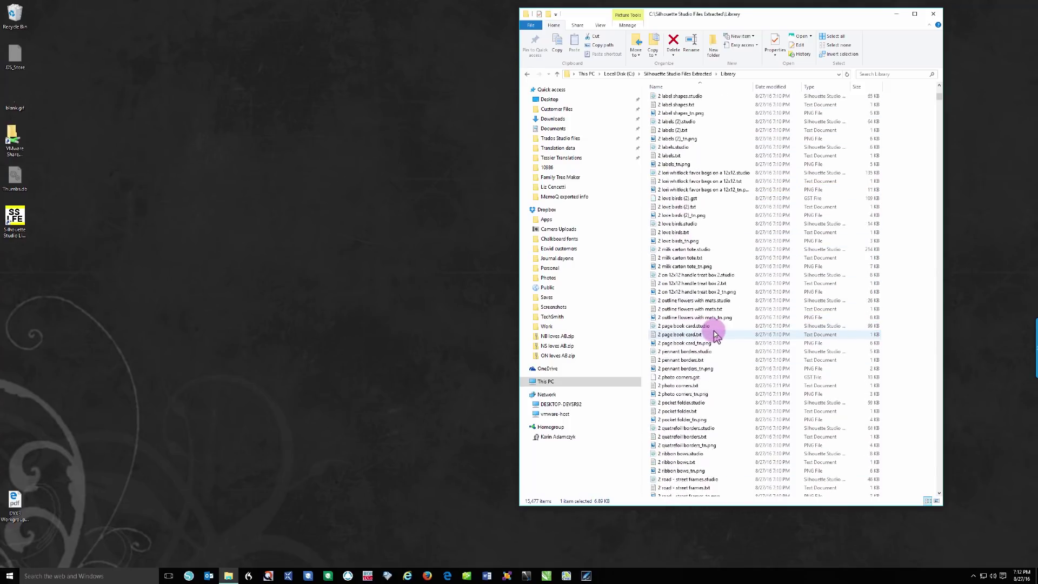
{"action": "scroll", "coordinate": [714, 330], "scroll_direction": "up", "scroll_amount": 20}
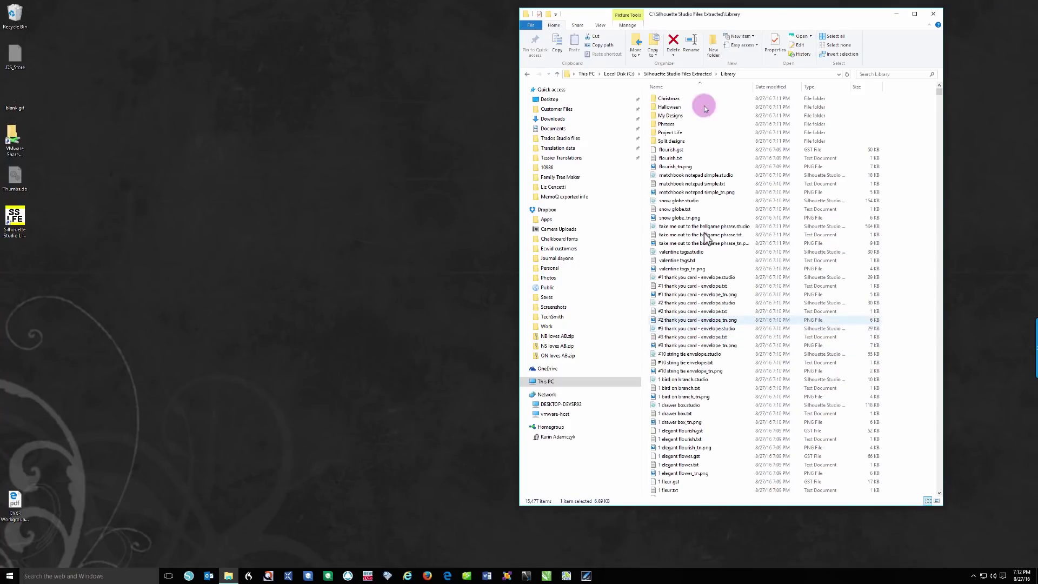
{"action": "left_click", "coordinate": [689, 74]}
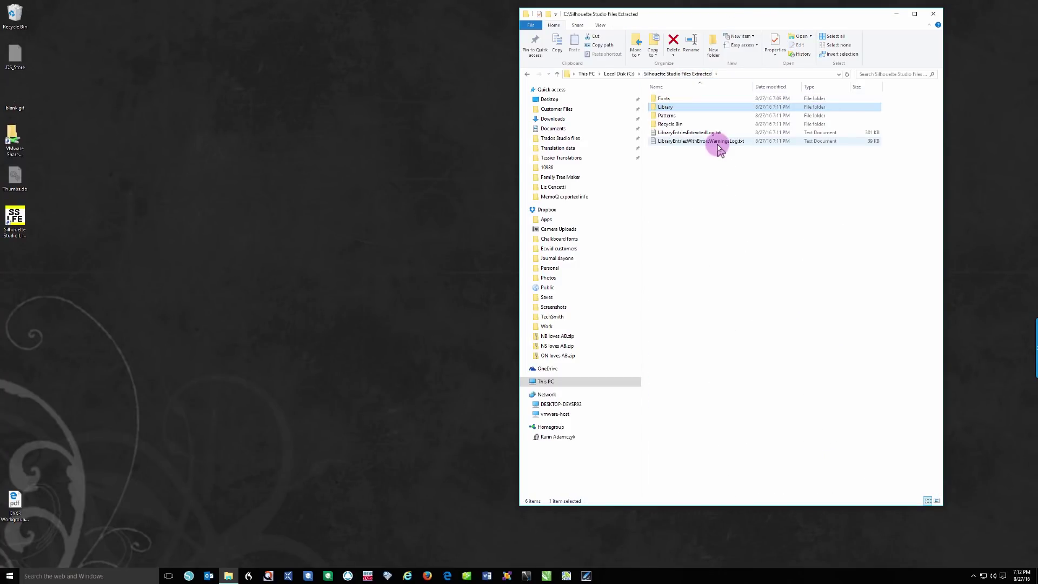
{"action": "double_click", "coordinate": [667, 115]}
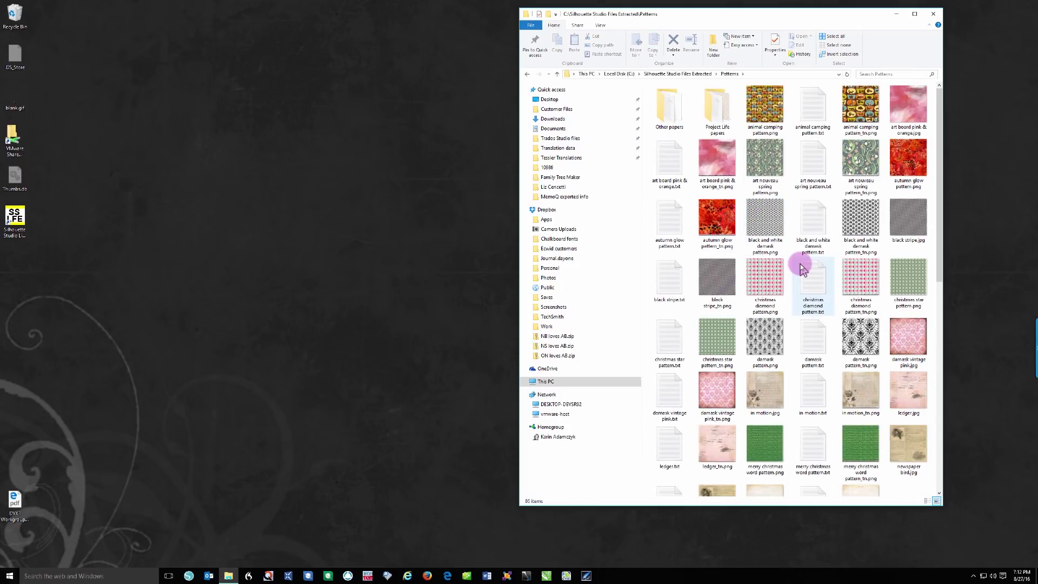
{"action": "scroll", "coordinate": [800, 264], "scroll_direction": "down", "scroll_amount": 5}
{"action": "key", "text": "alt+Up"}
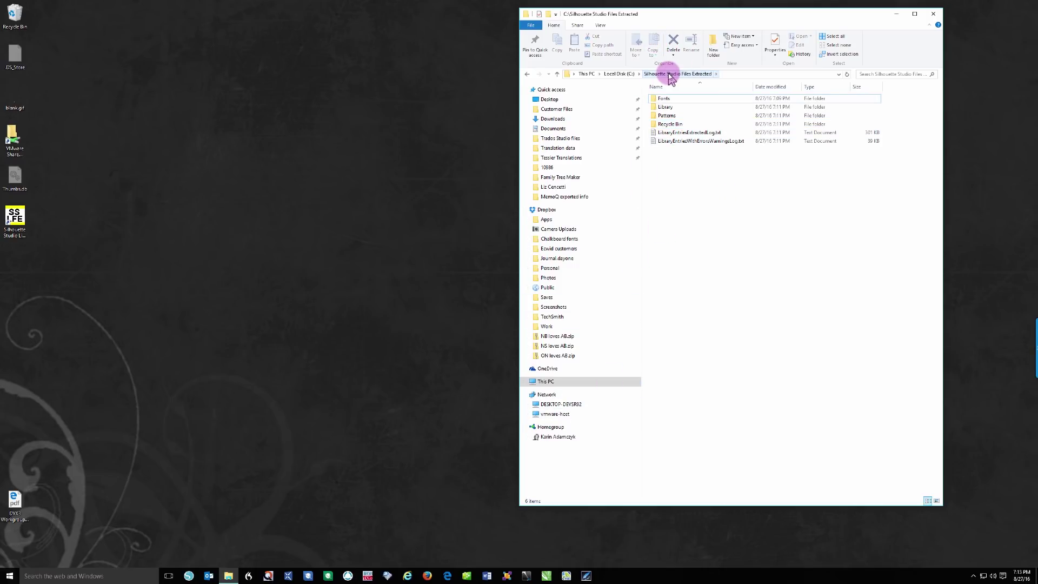
- Copy the Silhouette Studio Files Extracted folder from Local Disk (C:)
{"action": "left_click", "coordinate": [620, 74]}
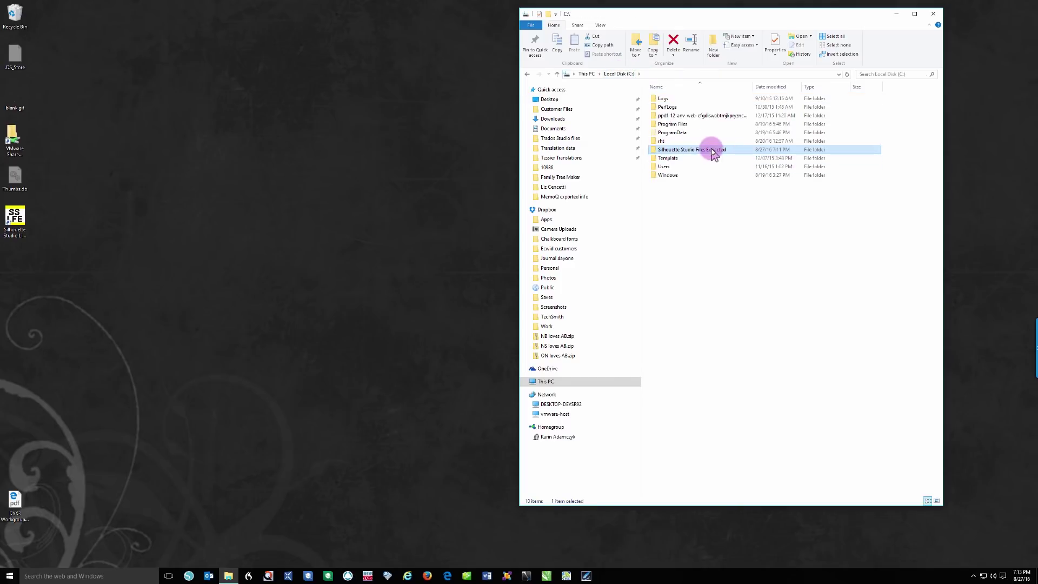
{"action": "right_click", "coordinate": [712, 150]}
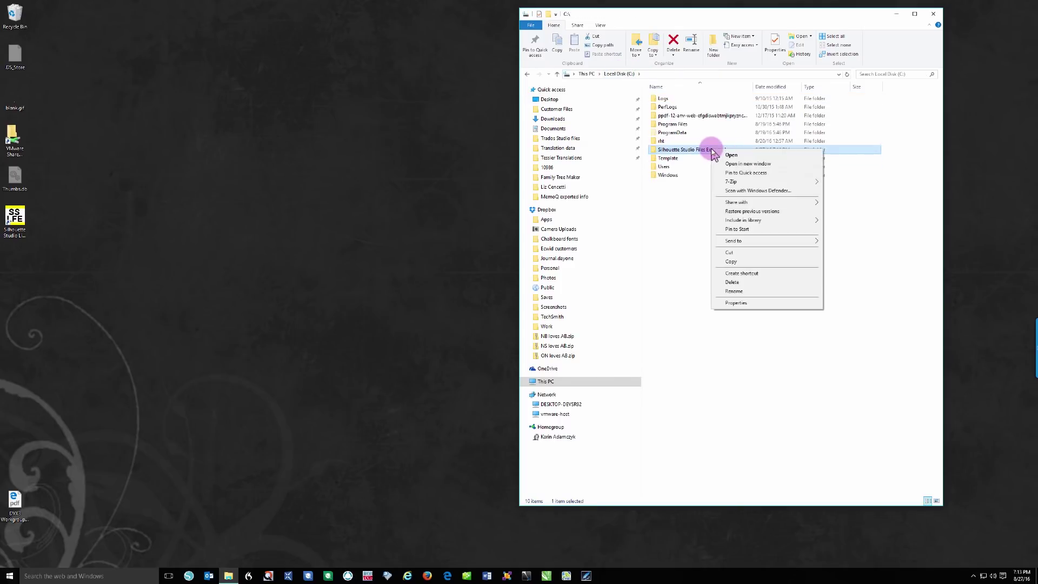
{"action": "left_click", "coordinate": [751, 261]}
- Open vmware-host > Shared Folders > Data & Backups and bring up its context menu
{"action": "left_click", "coordinate": [561, 415]}
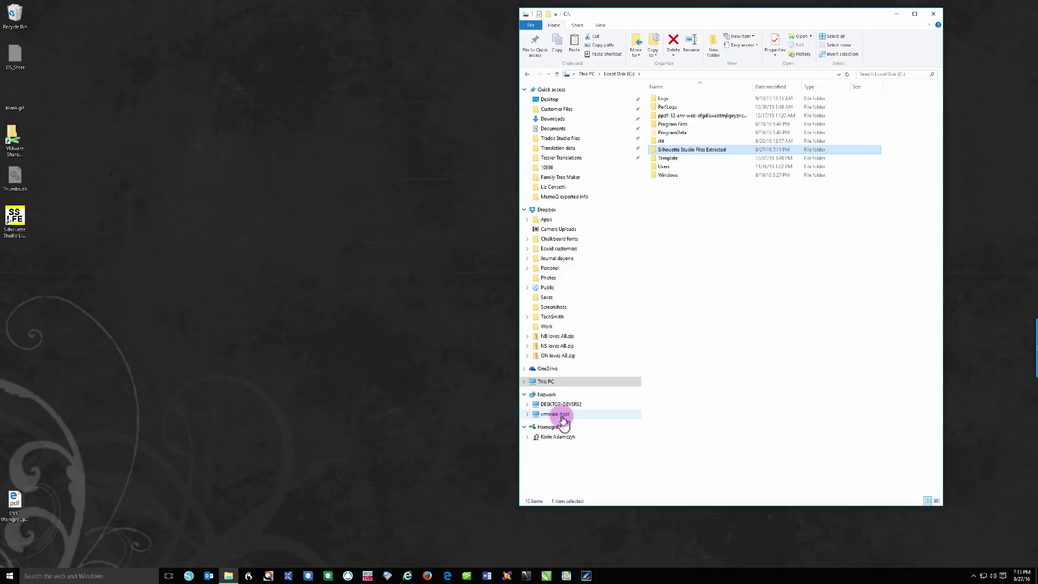
{"action": "double_click", "coordinate": [682, 95]}
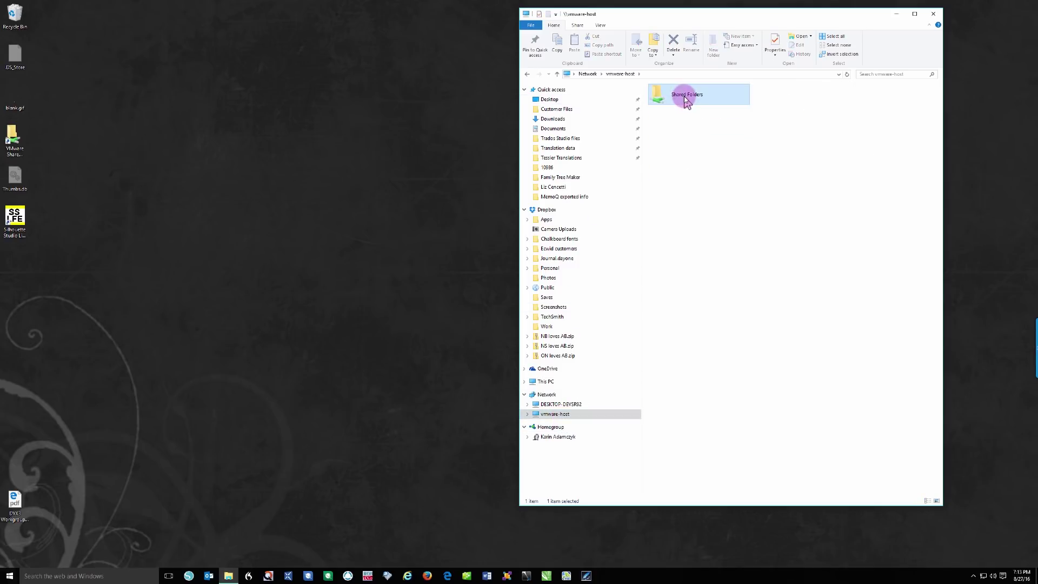
{"action": "double_click", "coordinate": [673, 98]}
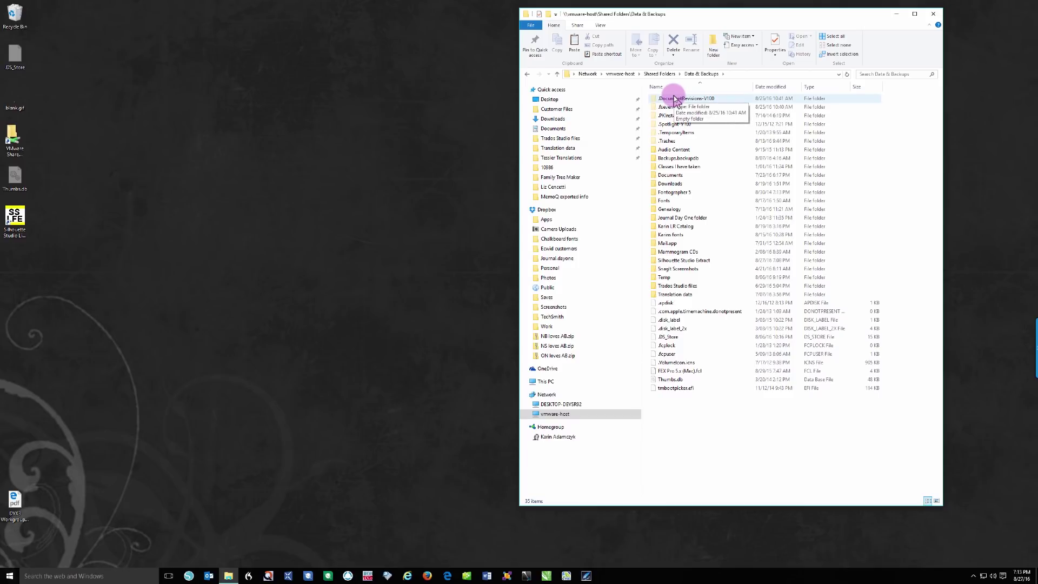
{"action": "right_click", "coordinate": [716, 423]}
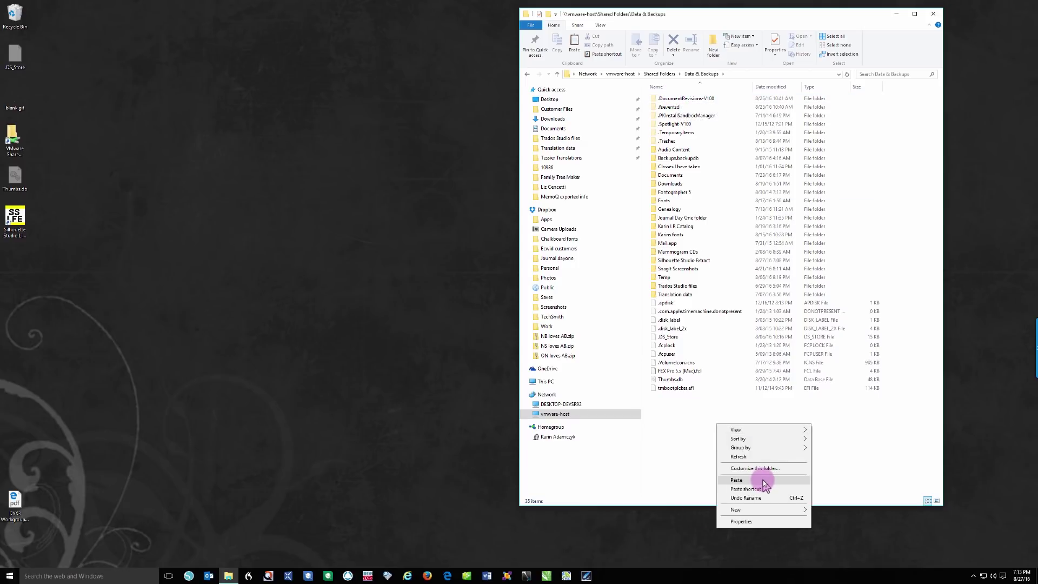
- Paste the extracted folder into Data & Backups, starting the 23,371-item copy
{"action": "left_click", "coordinate": [736, 480]}
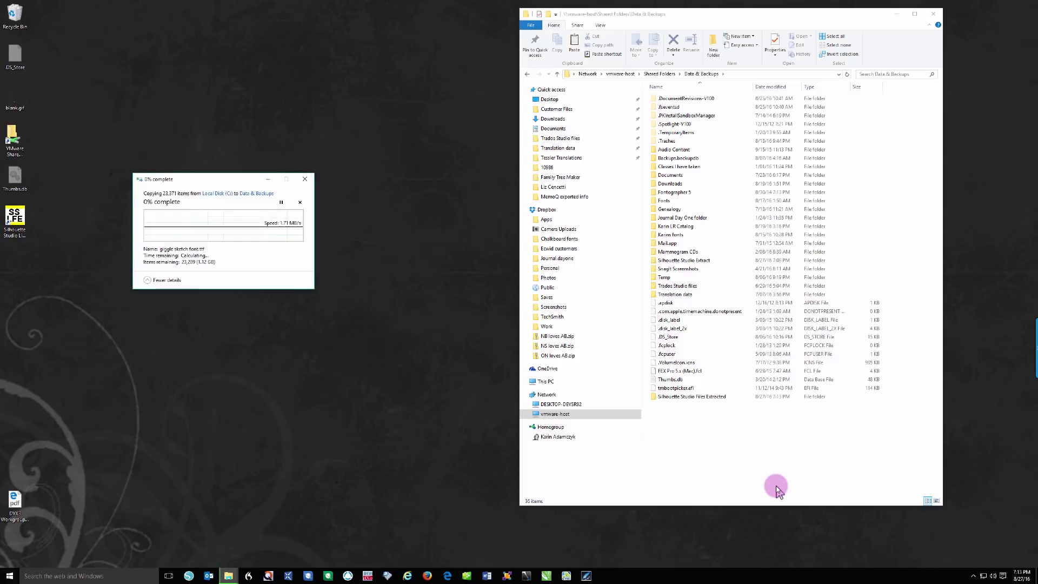